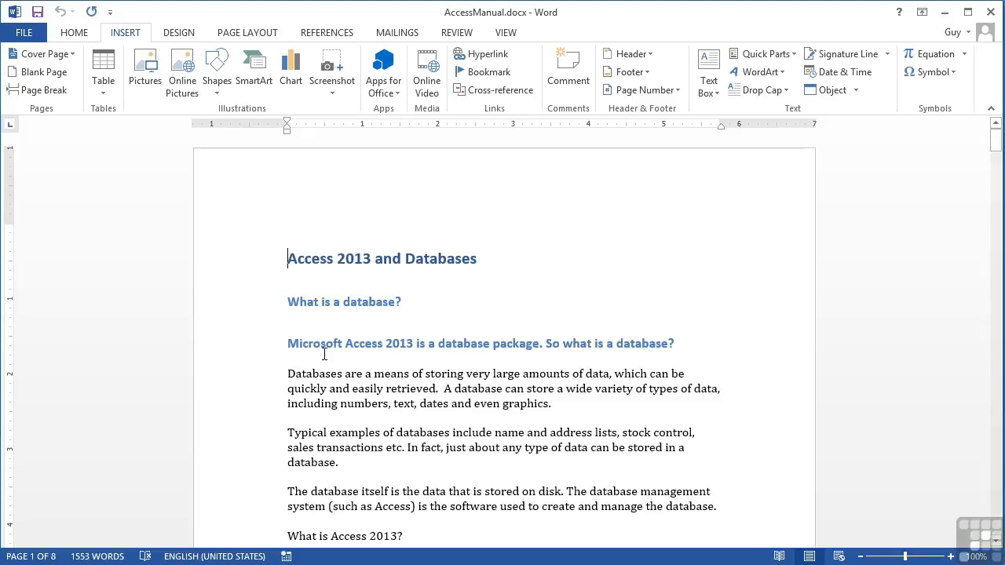
Insert the Office.com clip art of hands sorting files in a filing cabinet, searching "data", before the paragraph starting "Databases are a means".
{"action": "left_click", "coordinate": [290, 373]}
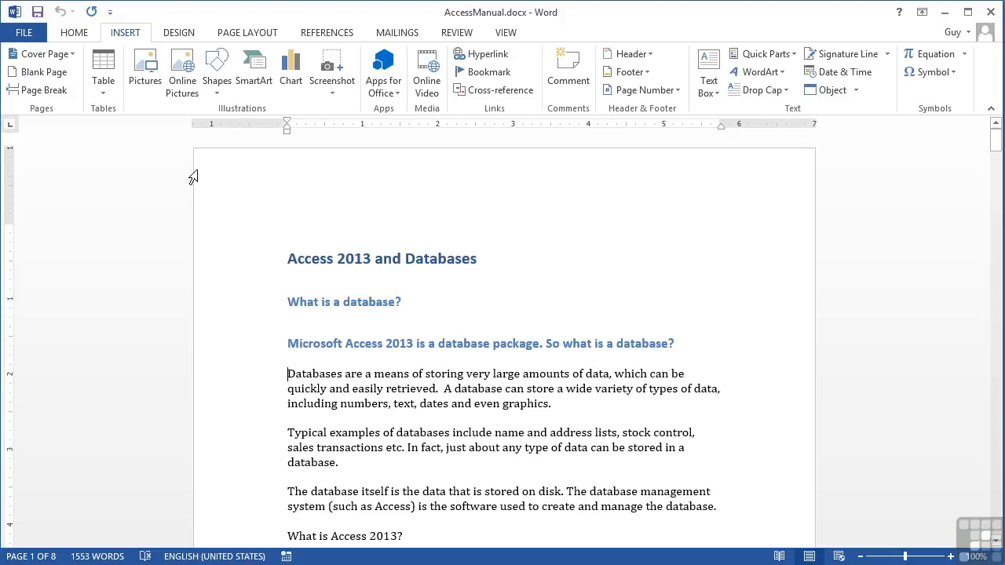
{"action": "left_click", "coordinate": [180, 73]}
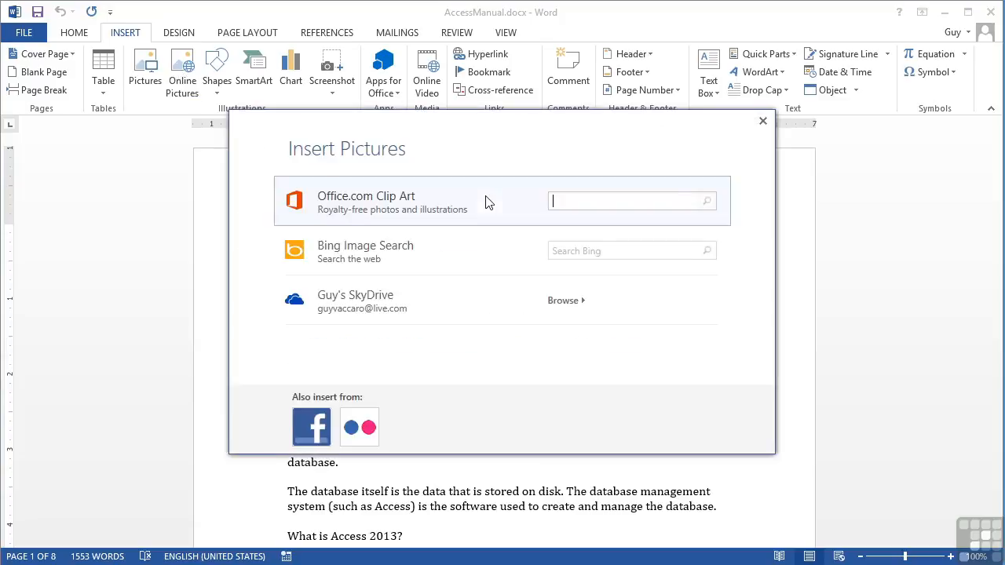
{"action": "left_click", "coordinate": [579, 199]}
{"action": "type", "text": "data"}
{"action": "key", "text": "Return"}
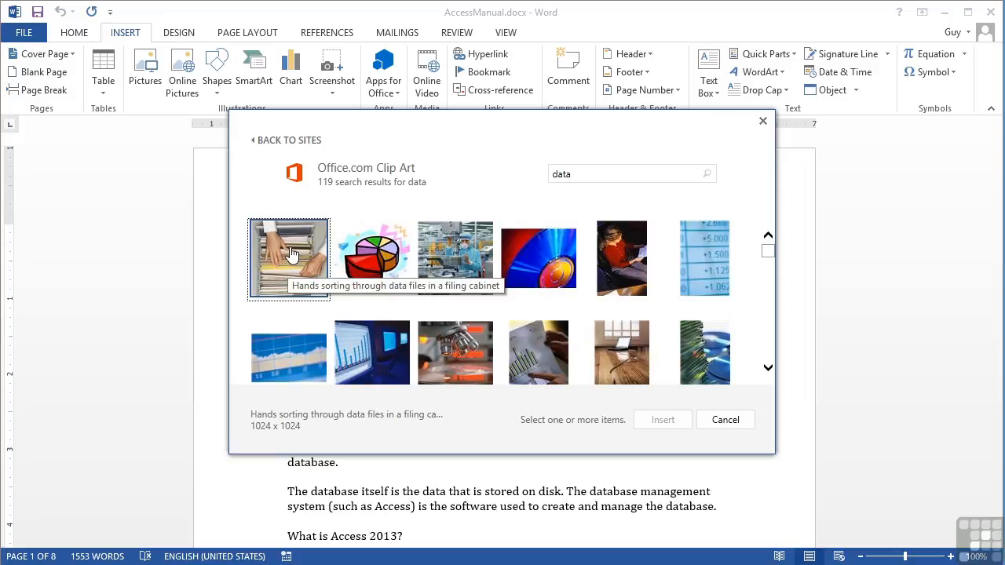
{"action": "left_click", "coordinate": [290, 254]}
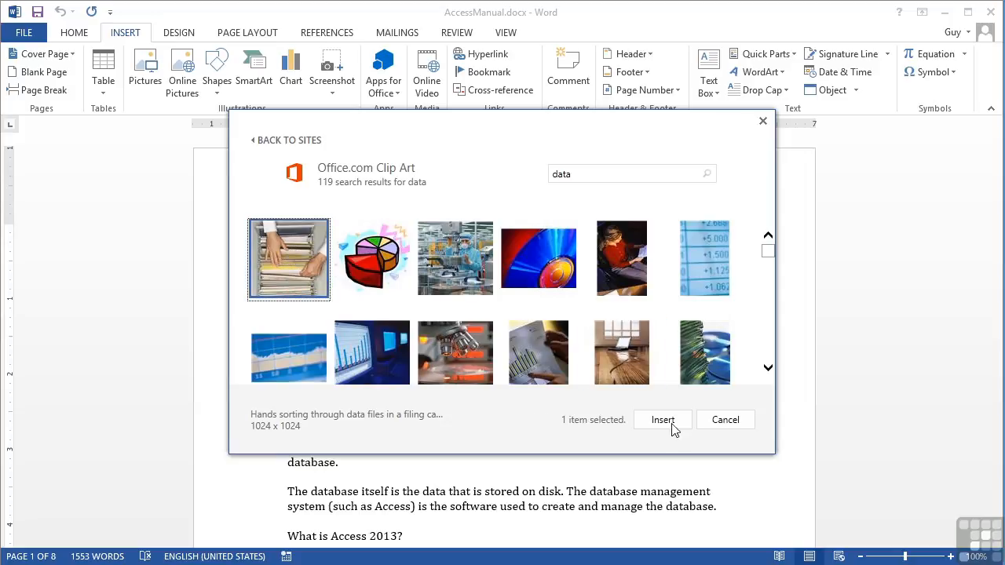
{"action": "left_click", "coordinate": [667, 428]}
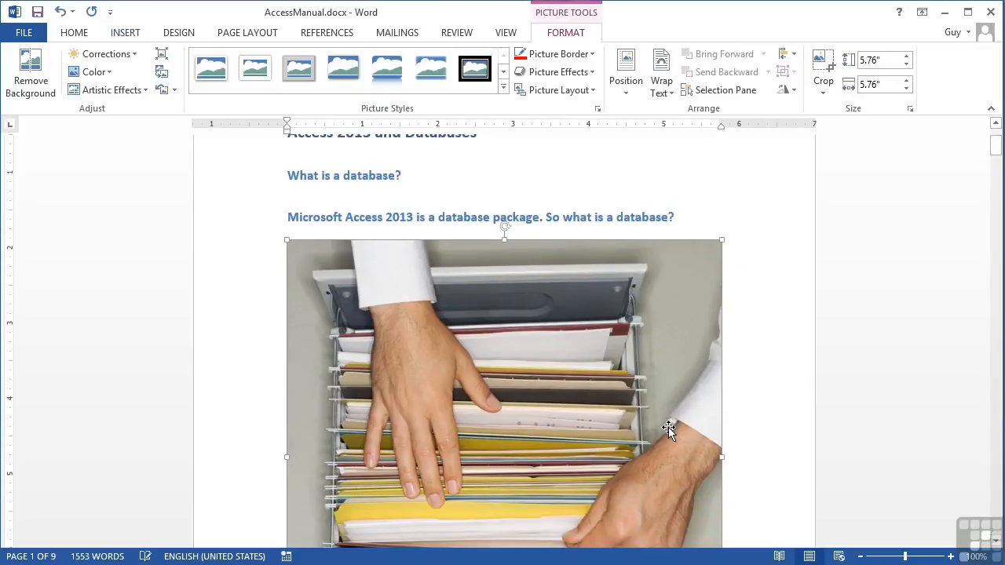
Shrink the inserted filing cabinet picture proportionally to about 2.53" by 2.53".
{"action": "left_click_drag", "start_coordinate": [722, 240], "coordinate": [455, 405]}
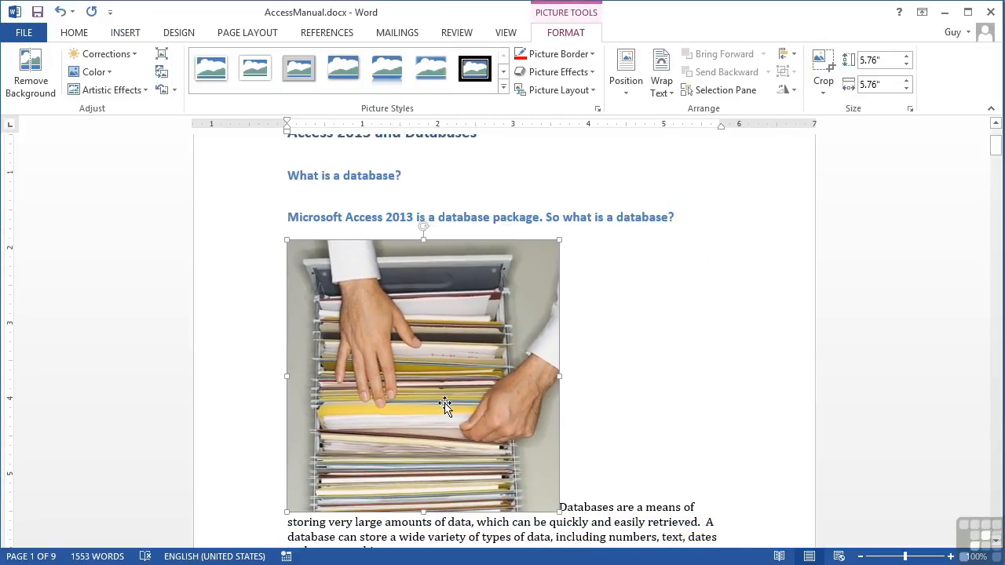
{"action": "left_click_drag", "start_coordinate": [559, 512], "coordinate": [478, 431]}
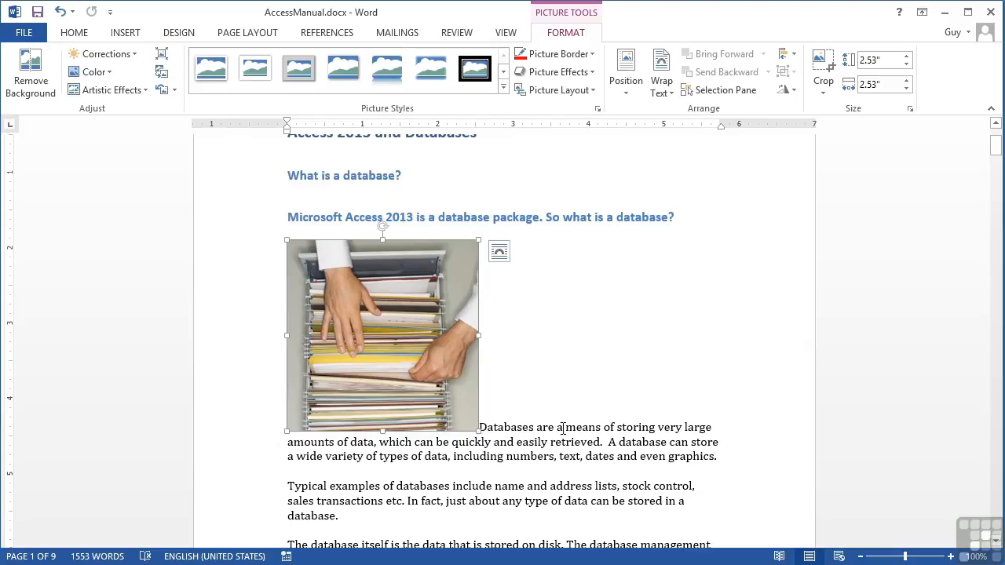
Give the picture square text wrapping and move it to the right margin beside the first paragraphs.
{"action": "left_click", "coordinate": [500, 254]}
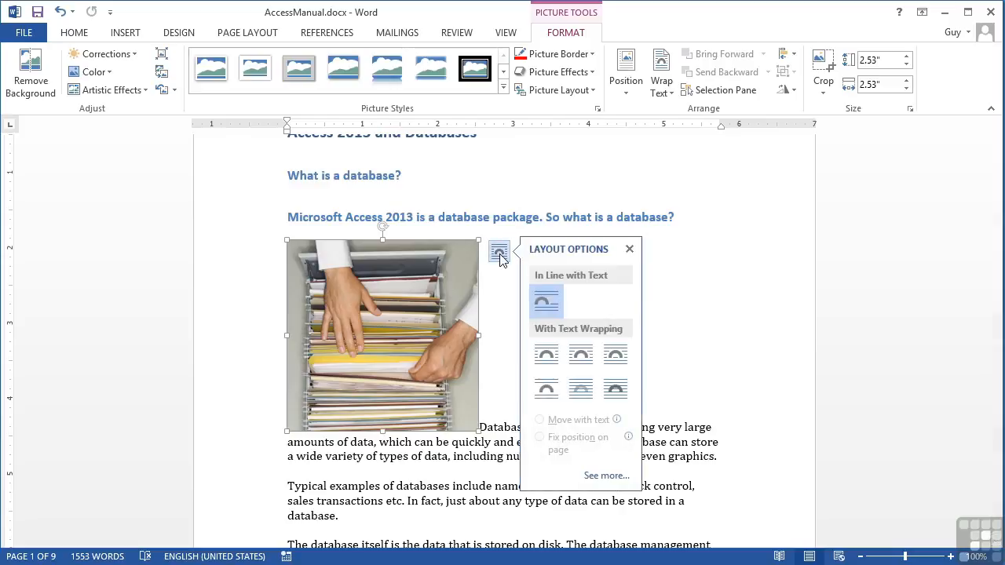
{"action": "left_click", "coordinate": [547, 357]}
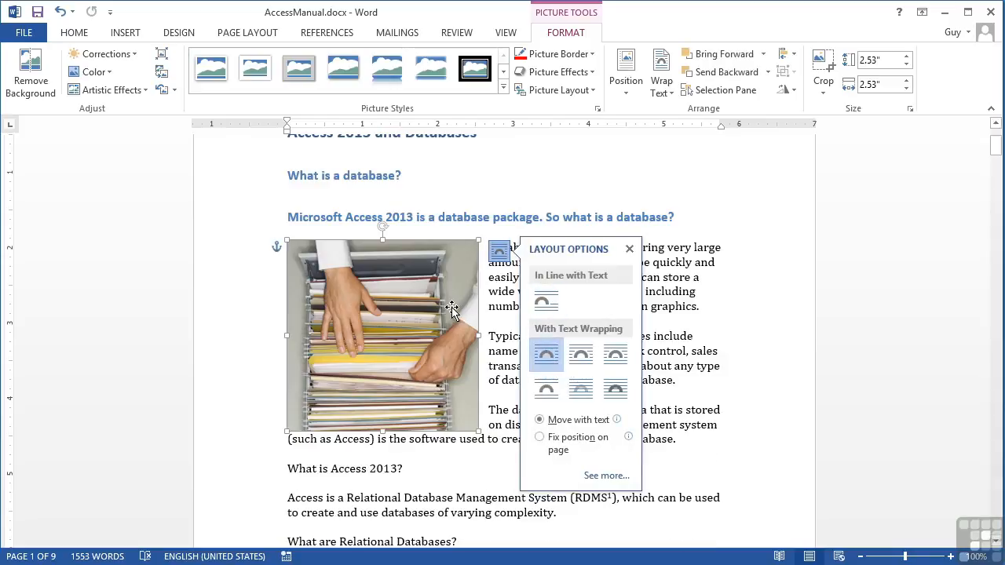
{"action": "left_click_drag", "start_coordinate": [434, 298], "coordinate": [662, 311]}
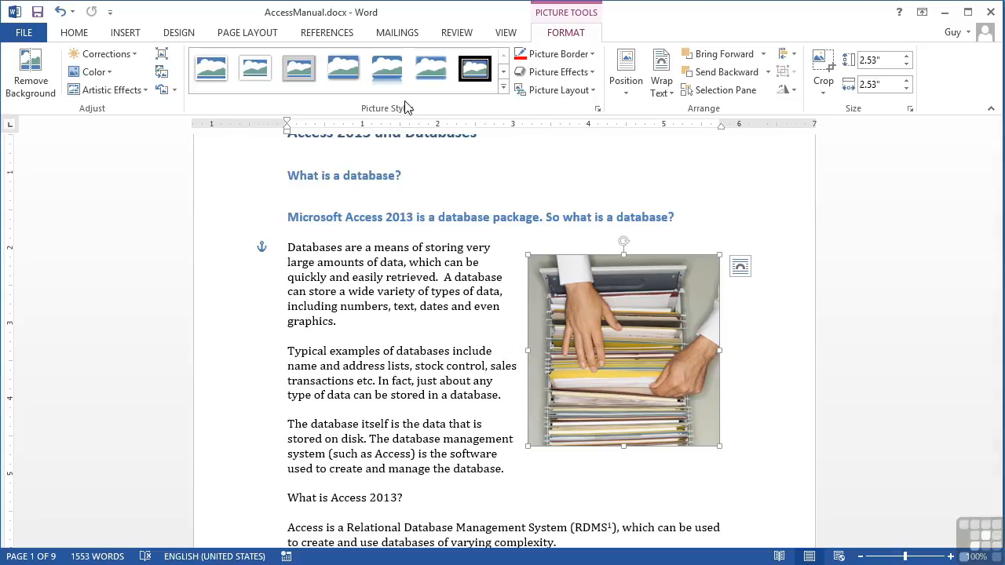
Try the tilted, rounded-corner bevelled picture style with a blue border on the filing cabinet picture.
{"action": "left_click", "coordinate": [503, 90]}
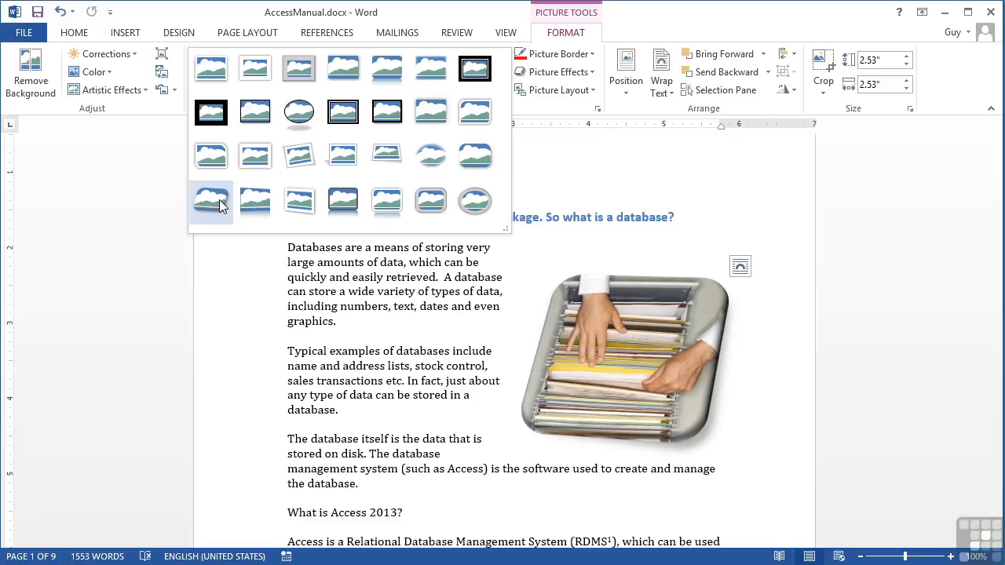
{"action": "left_click", "coordinate": [210, 199]}
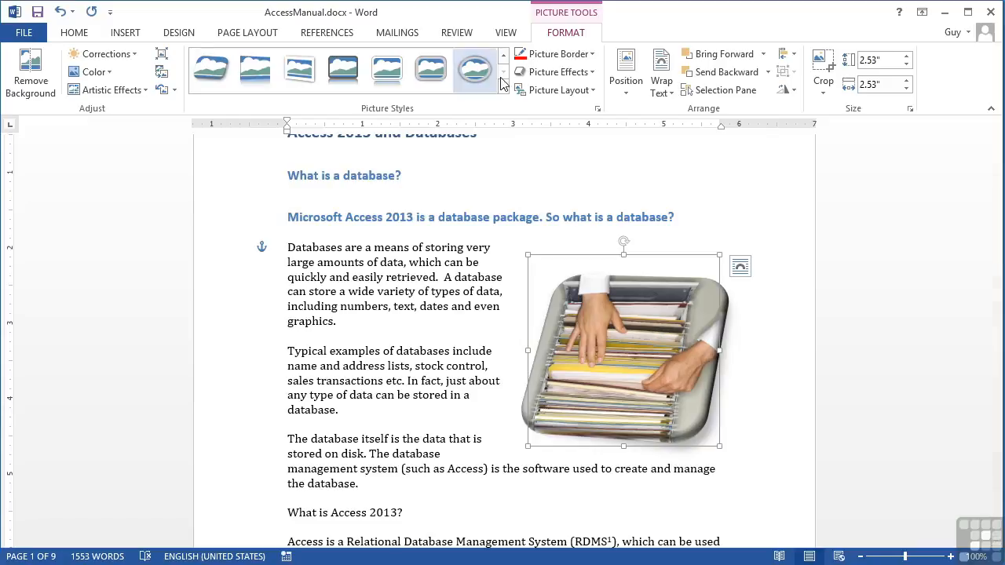
{"action": "left_click", "coordinate": [590, 58]}
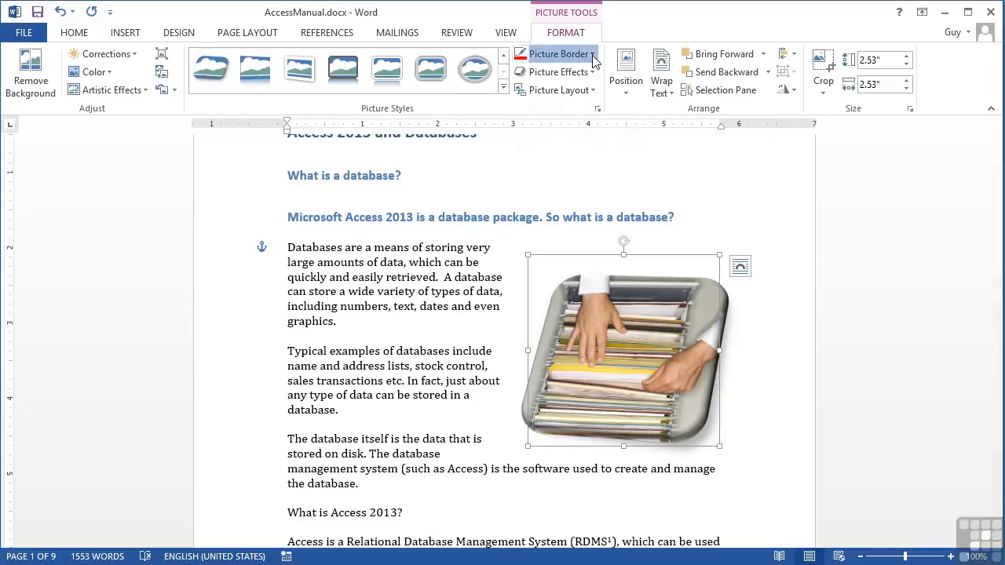
{"action": "left_click", "coordinate": [561, 128]}
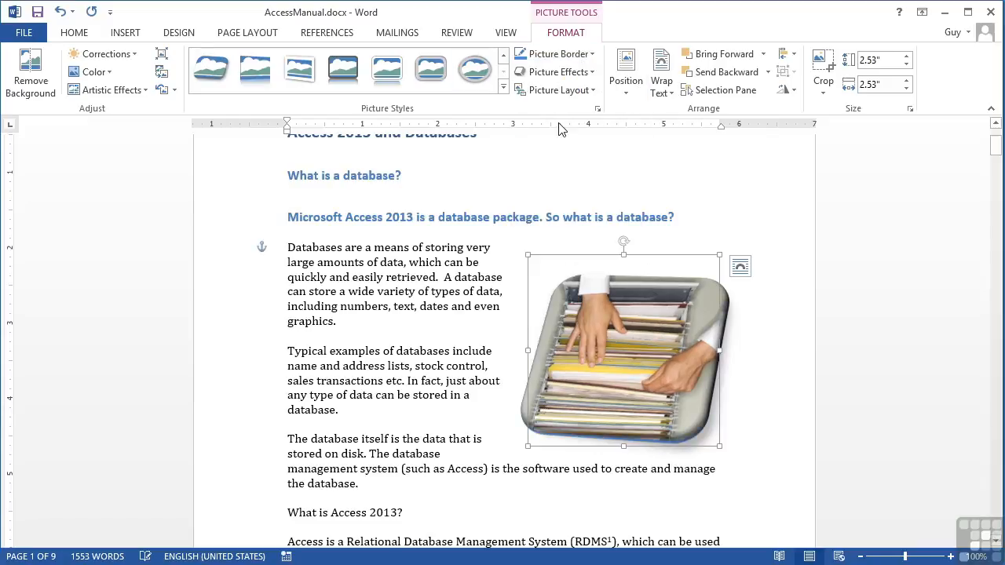
Apply the first simple framed picture style to the picture and color its border dark red.
{"action": "left_click", "coordinate": [503, 86]}
{"action": "left_click", "coordinate": [210, 67]}
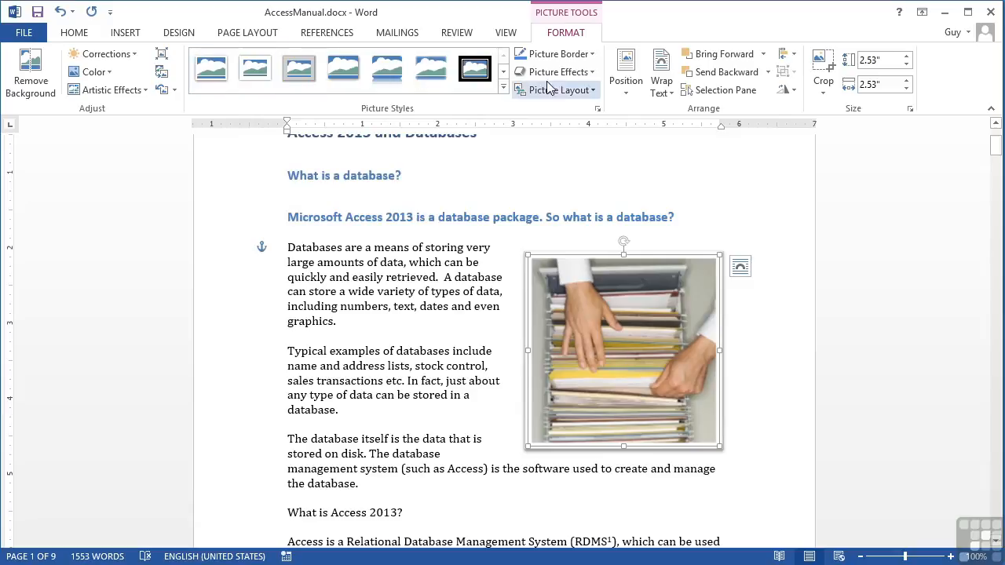
{"action": "left_click", "coordinate": [593, 54]}
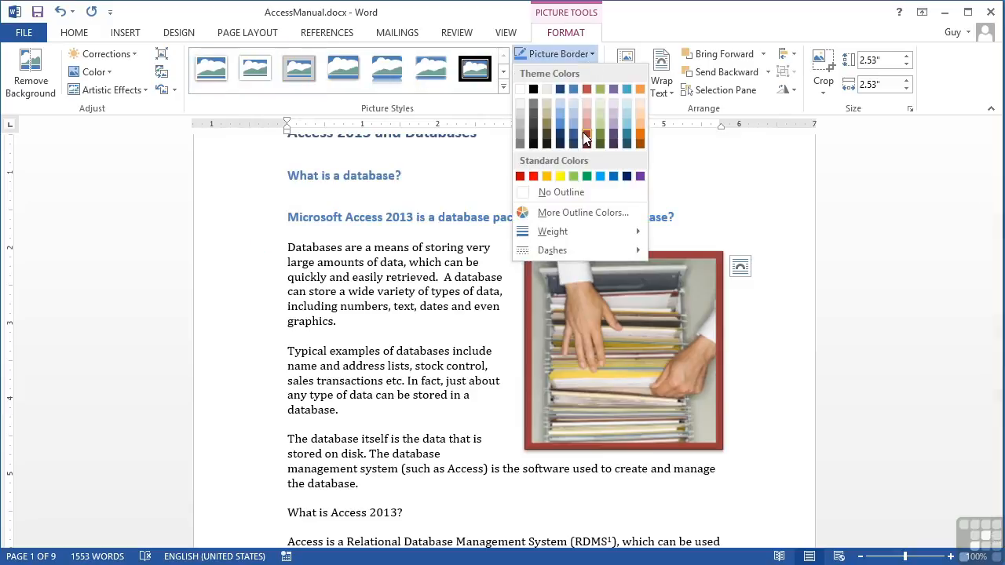
{"action": "left_click", "coordinate": [584, 134]}
Try a parallel 3-D rotation that lays the picture flat, using the last preset of the Parallel group.
{"action": "left_click", "coordinate": [595, 73]}
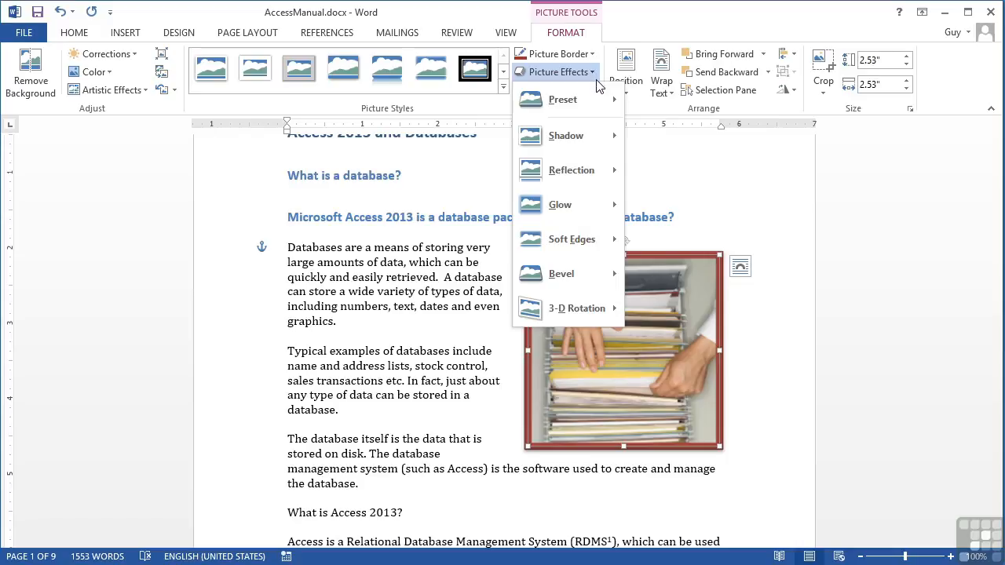
{"action": "mouse_move", "coordinate": [595, 135]}
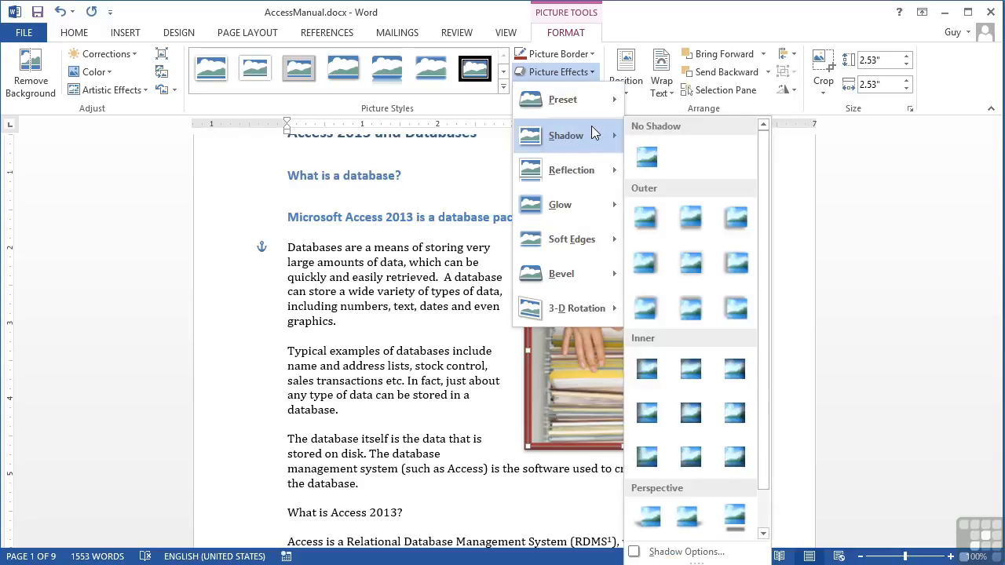
{"action": "mouse_move", "coordinate": [587, 199]}
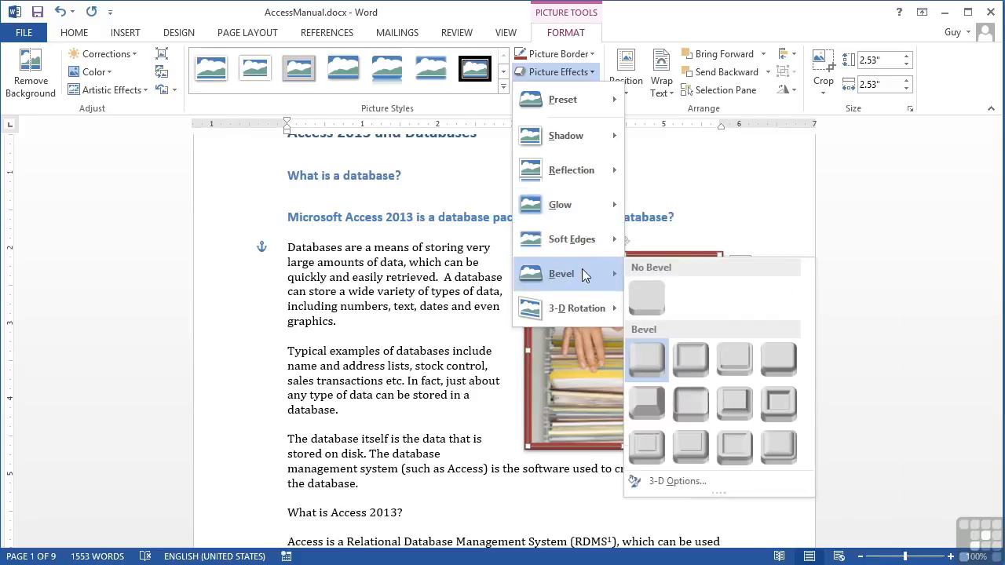
{"action": "mouse_move", "coordinate": [582, 311]}
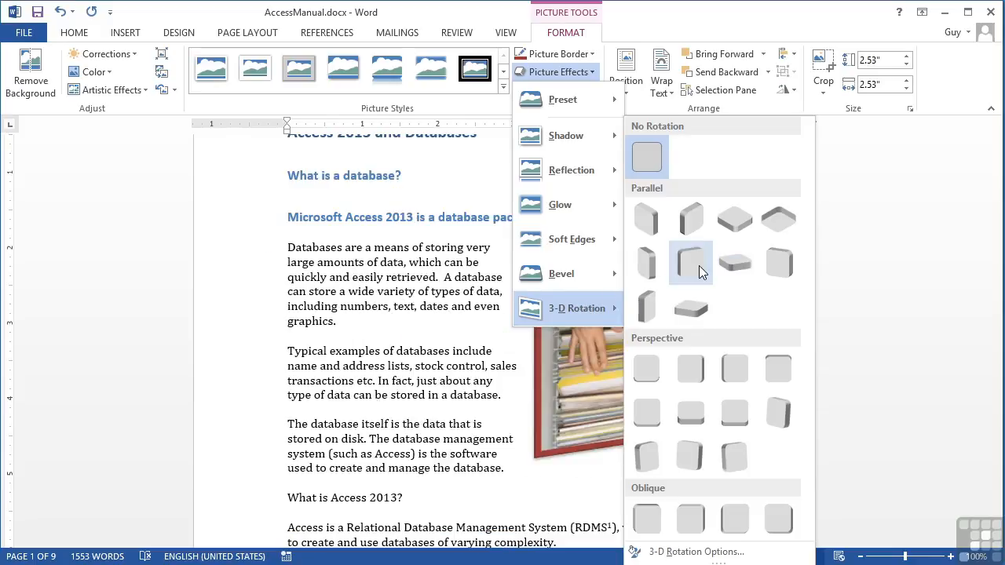
{"action": "left_click", "coordinate": [694, 299]}
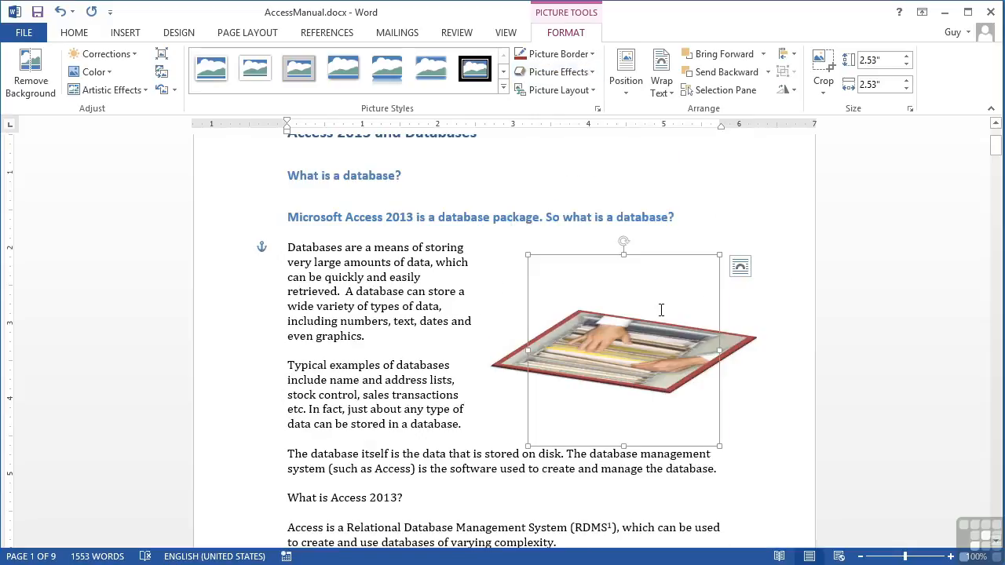
Remove the 3-D rotation effect from the picture by choosing No Rotation.
{"action": "left_click", "coordinate": [593, 90]}
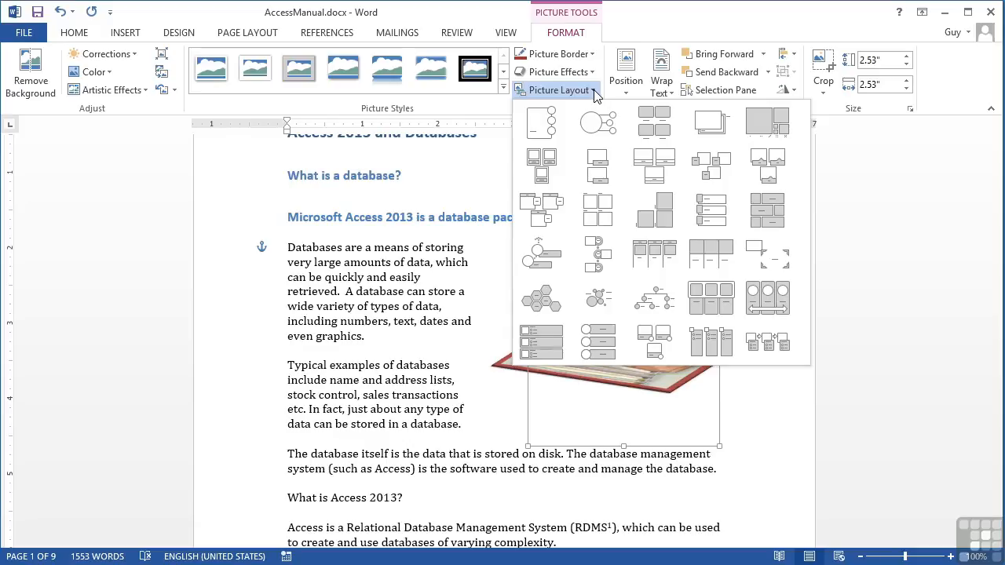
{"action": "left_click", "coordinate": [594, 92]}
{"action": "left_click", "coordinate": [592, 57]}
{"action": "left_click", "coordinate": [593, 70]}
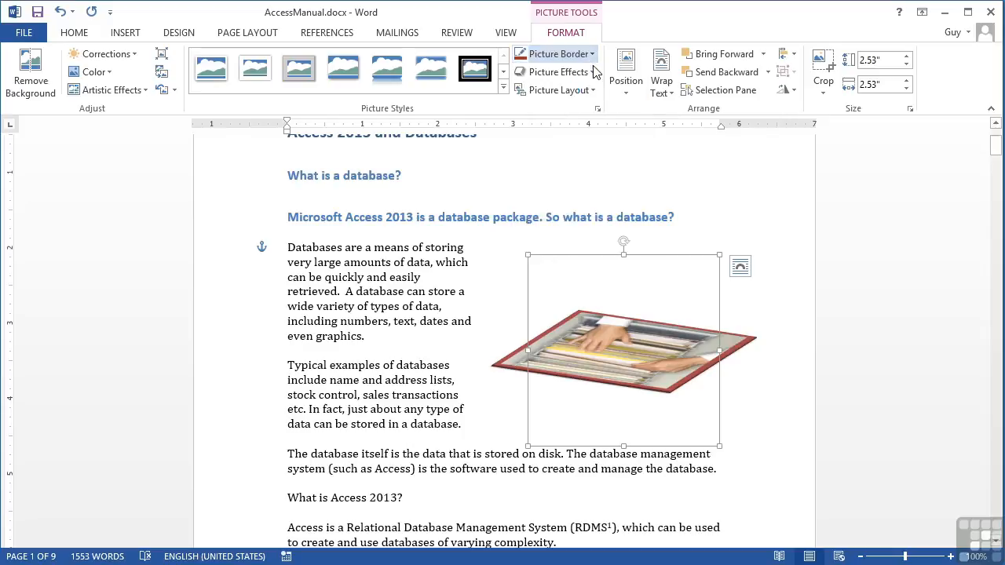
{"action": "left_click", "coordinate": [593, 71]}
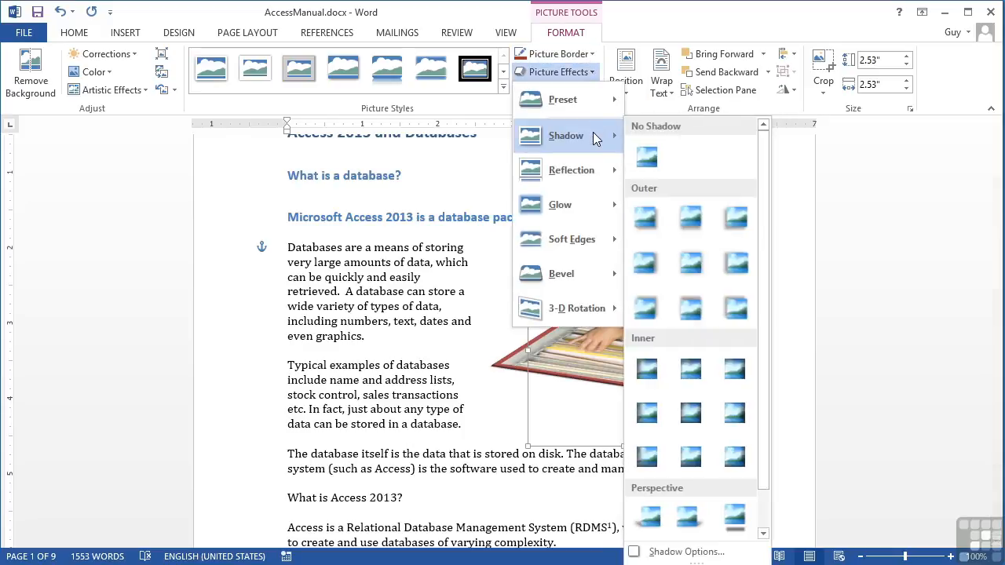
{"action": "mouse_move", "coordinate": [592, 289]}
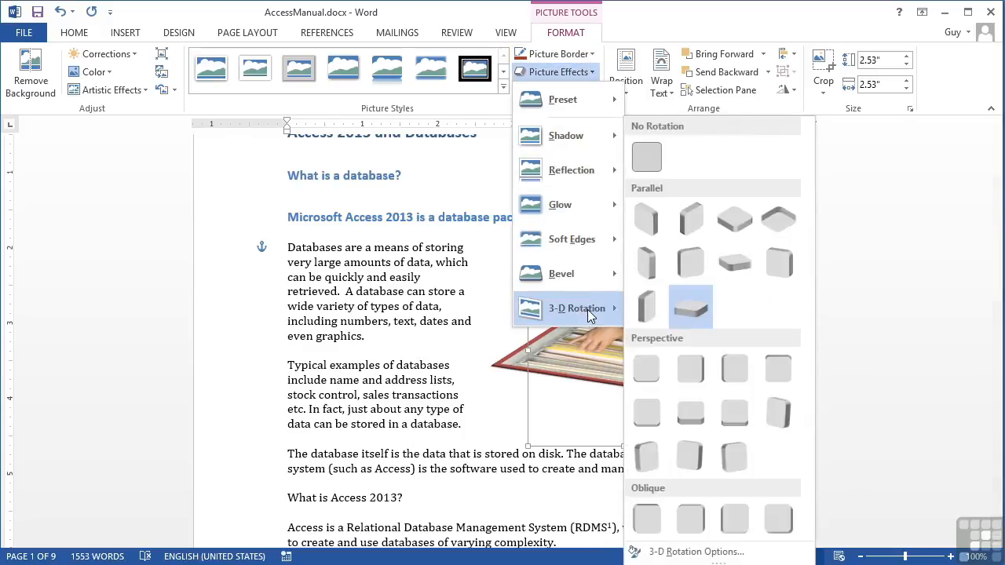
{"action": "left_click", "coordinate": [662, 155]}
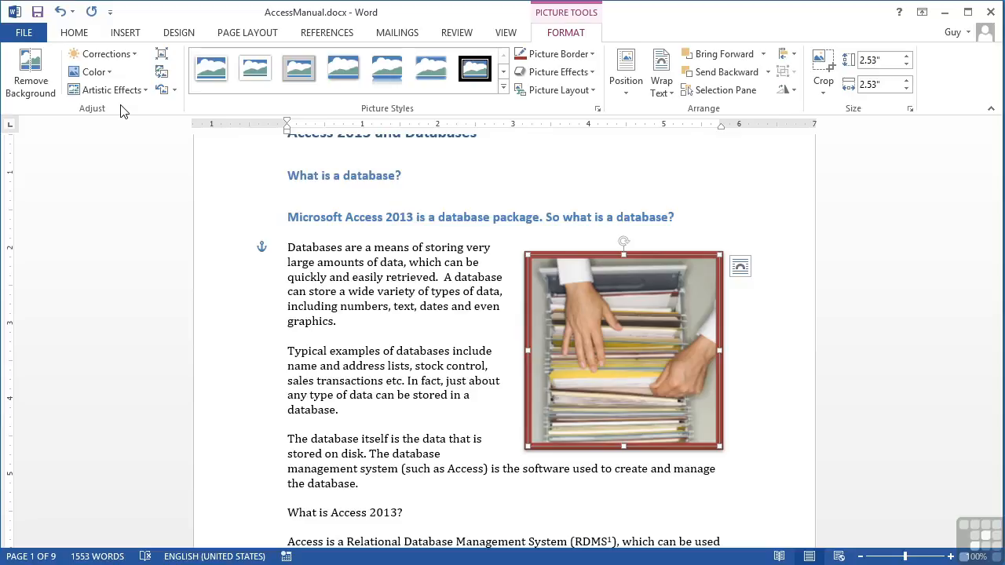
Set the picture's brightness and contrast to 0% (Normal) and apply the rippled, glass-like artistic effect.
{"action": "left_click", "coordinate": [133, 54]}
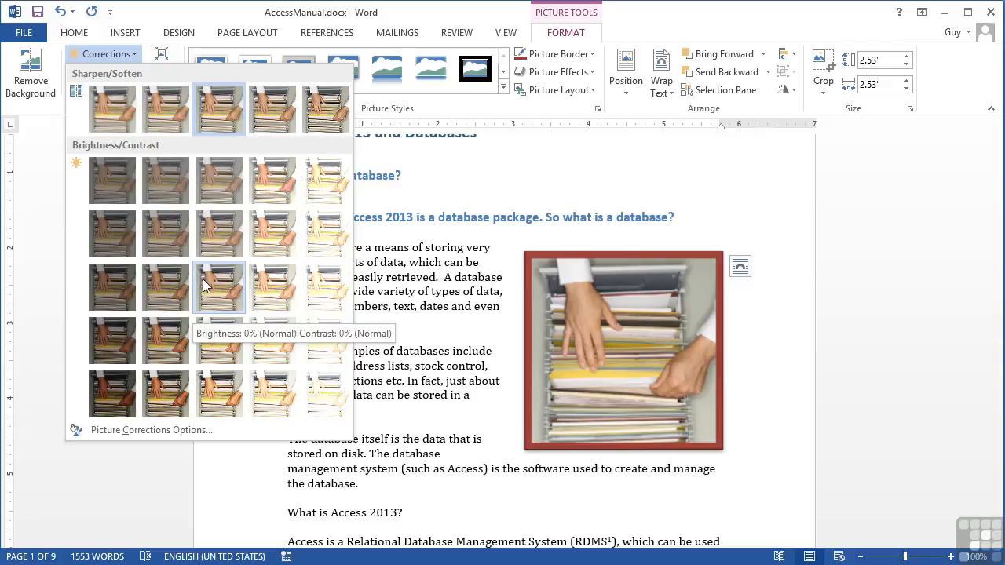
{"action": "left_click", "coordinate": [206, 286]}
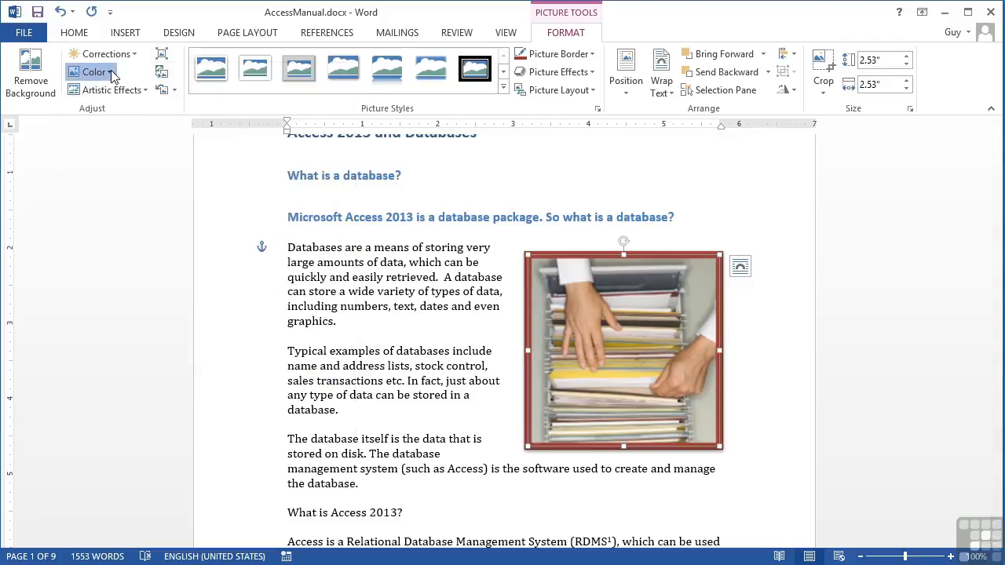
{"action": "left_click", "coordinate": [111, 72]}
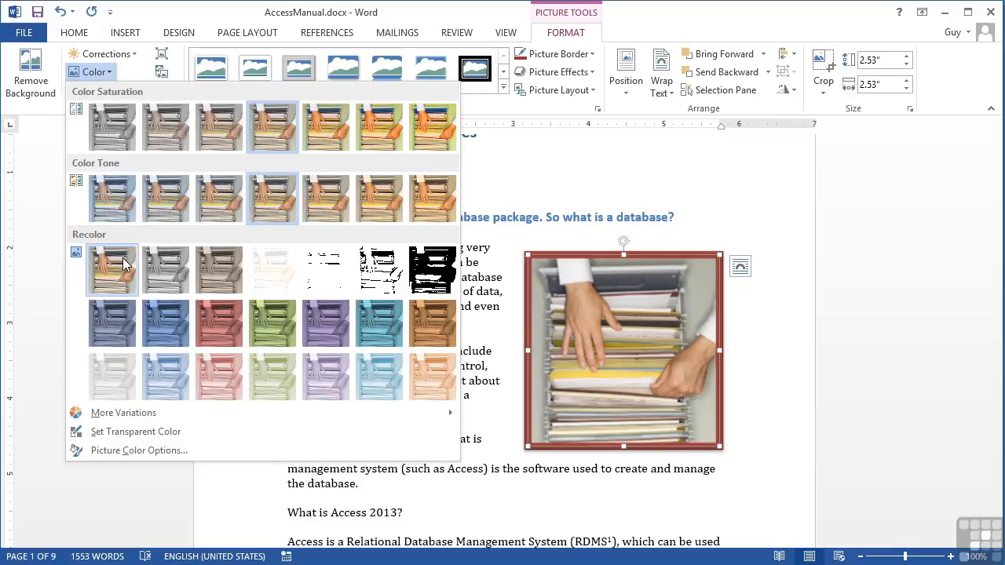
{"action": "left_click", "coordinate": [128, 72]}
{"action": "left_click", "coordinate": [145, 91]}
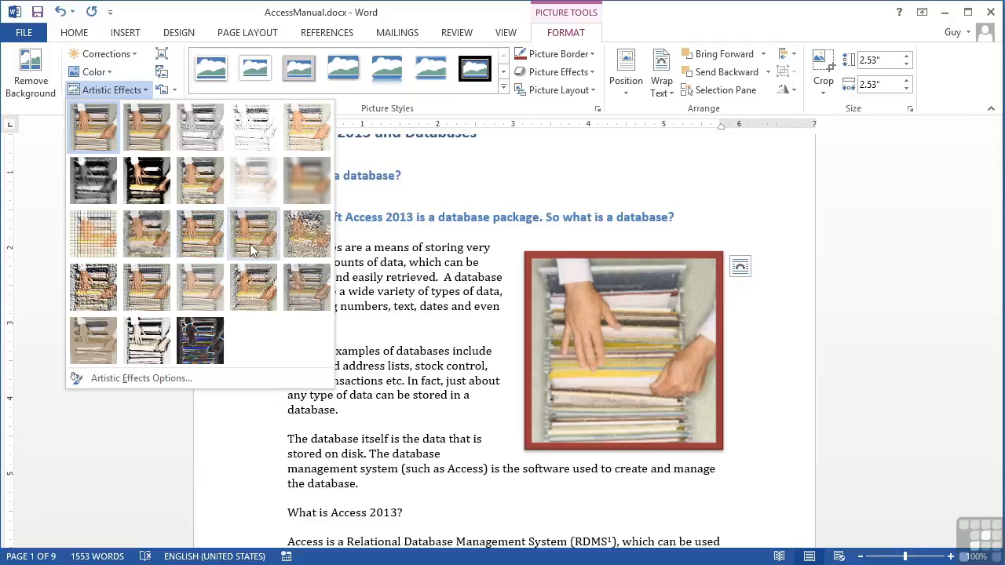
{"action": "left_click", "coordinate": [304, 236]}
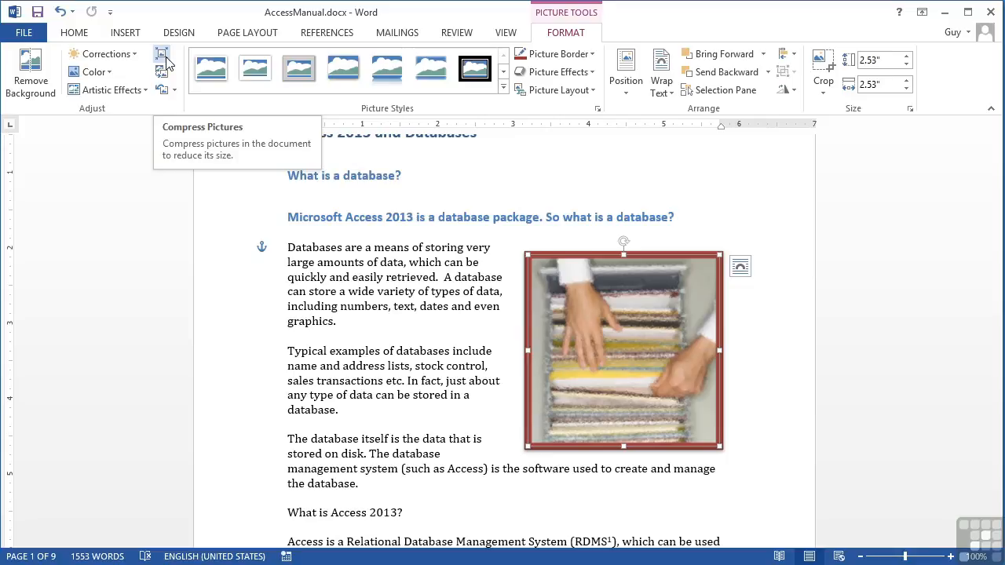
Compress only this picture, deleting its cropped areas, with Screen (150 ppi) as the target output.
{"action": "left_click", "coordinate": [164, 60]}
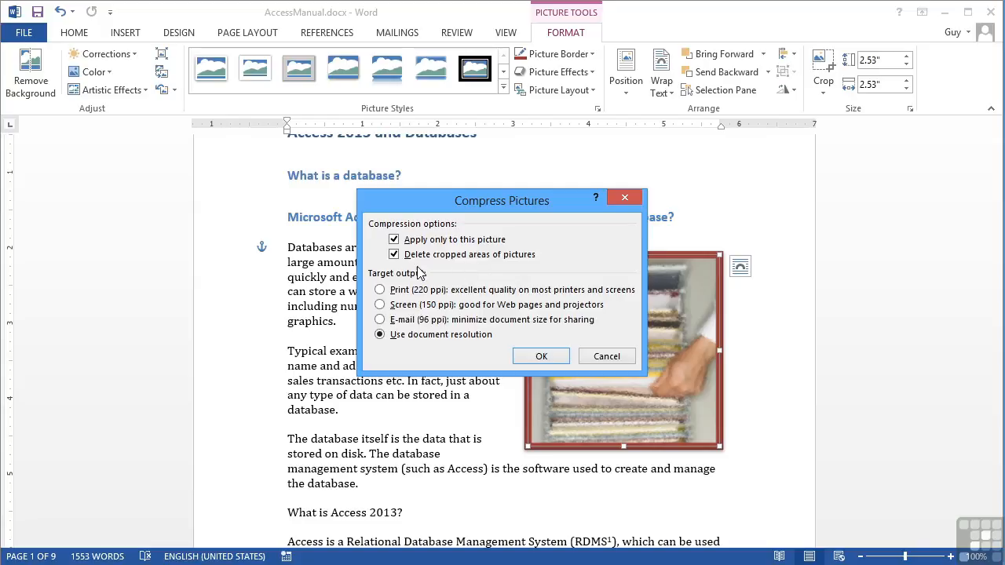
{"action": "left_click", "coordinate": [381, 291]}
{"action": "left_click", "coordinate": [381, 305]}
{"action": "left_click", "coordinate": [380, 320]}
{"action": "left_click", "coordinate": [379, 335]}
{"action": "left_click", "coordinate": [380, 305]}
{"action": "left_click", "coordinate": [540, 357]}
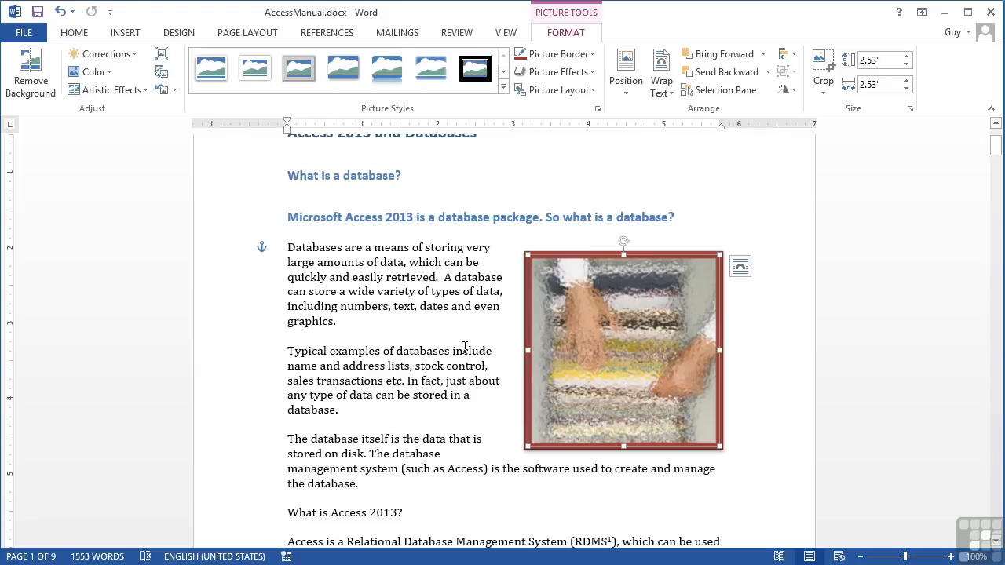
Replace the picture with the Office.com clip art of stacked CDs and DVDs, found by searching for "data".
{"action": "left_click", "coordinate": [162, 72]}
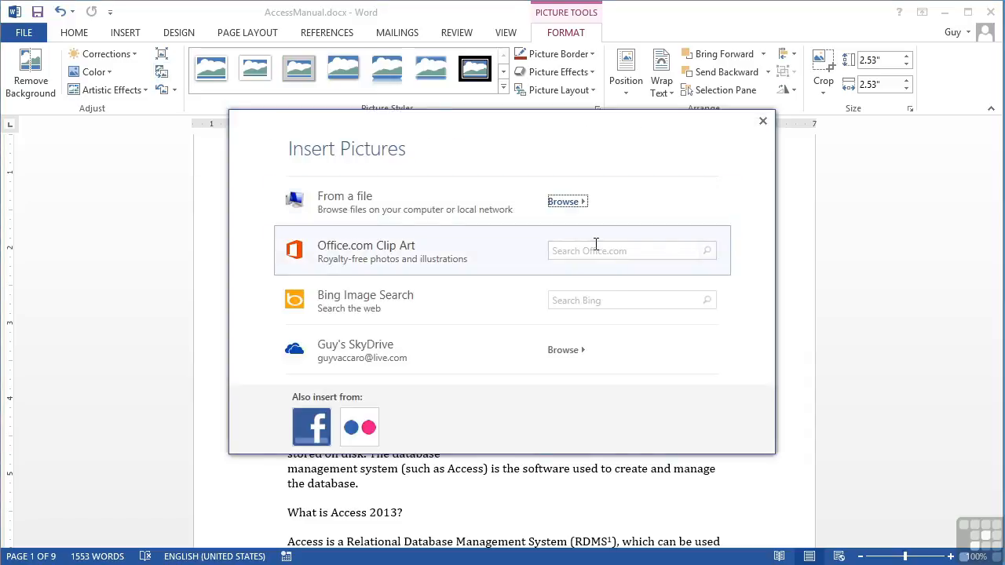
{"action": "left_click", "coordinate": [605, 250]}
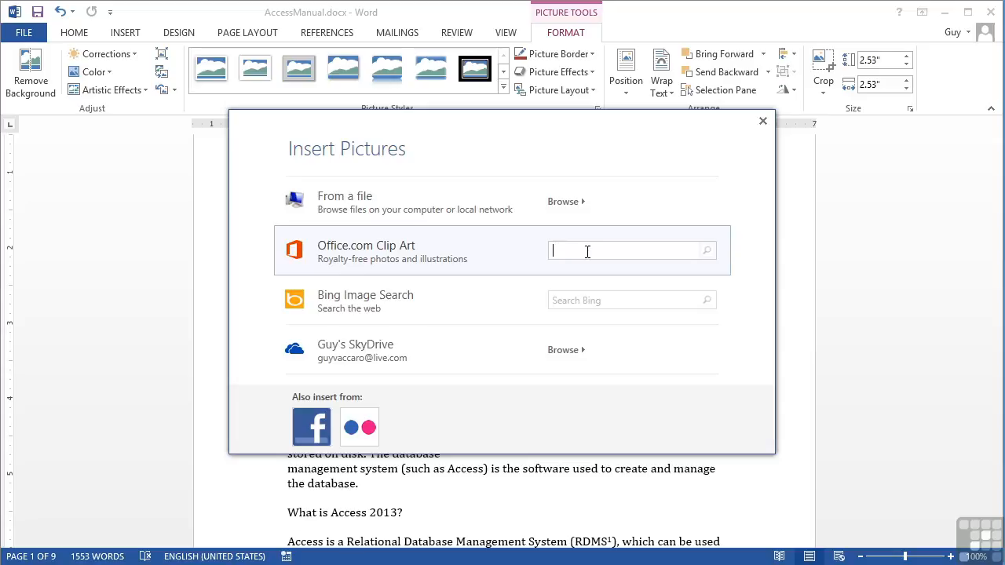
{"action": "type", "text": "data"}
{"action": "key", "text": "Return"}
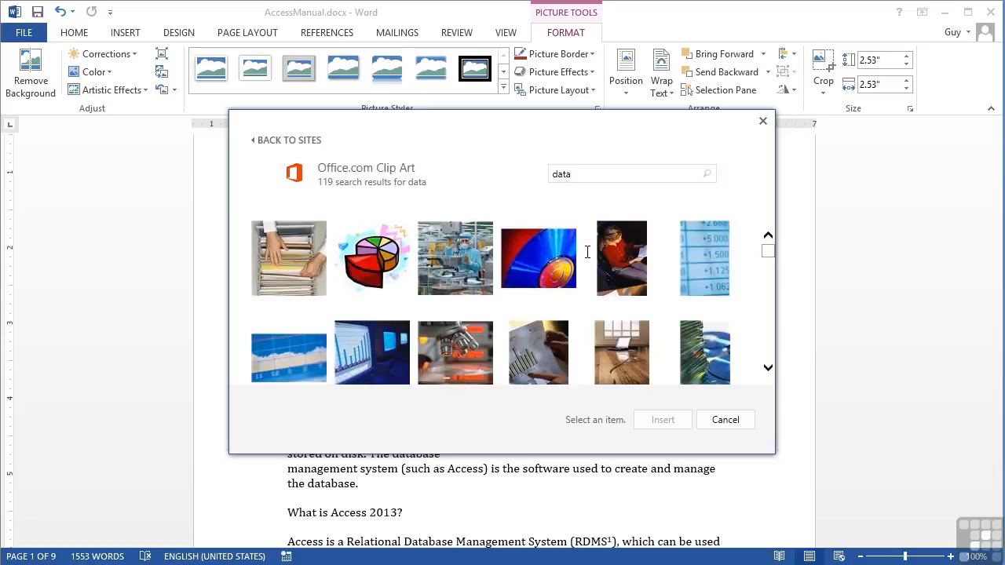
{"action": "left_click_drag", "start_coordinate": [771, 253], "coordinate": [769, 261]}
{"action": "left_click", "coordinate": [711, 264]}
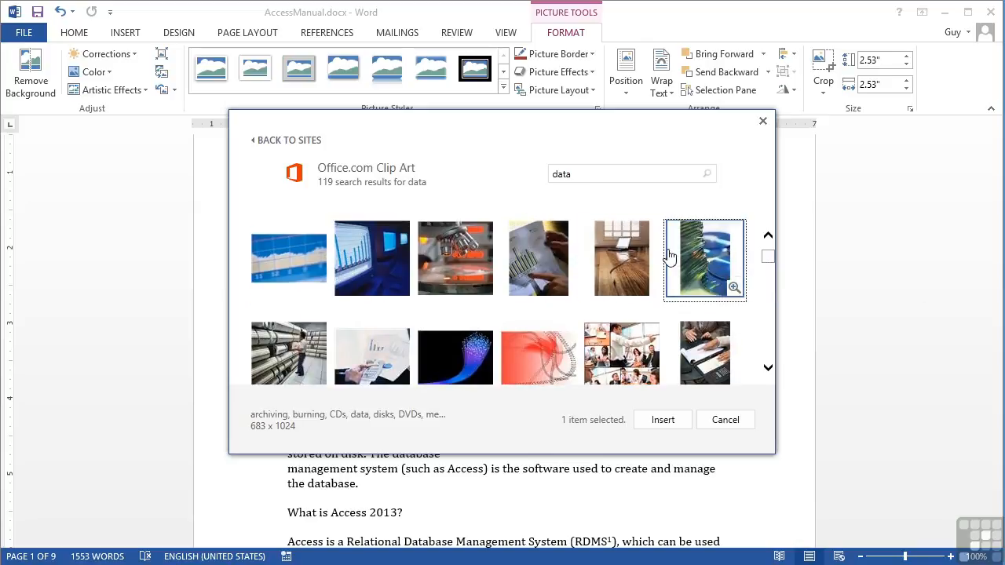
{"action": "left_click", "coordinate": [660, 422]}
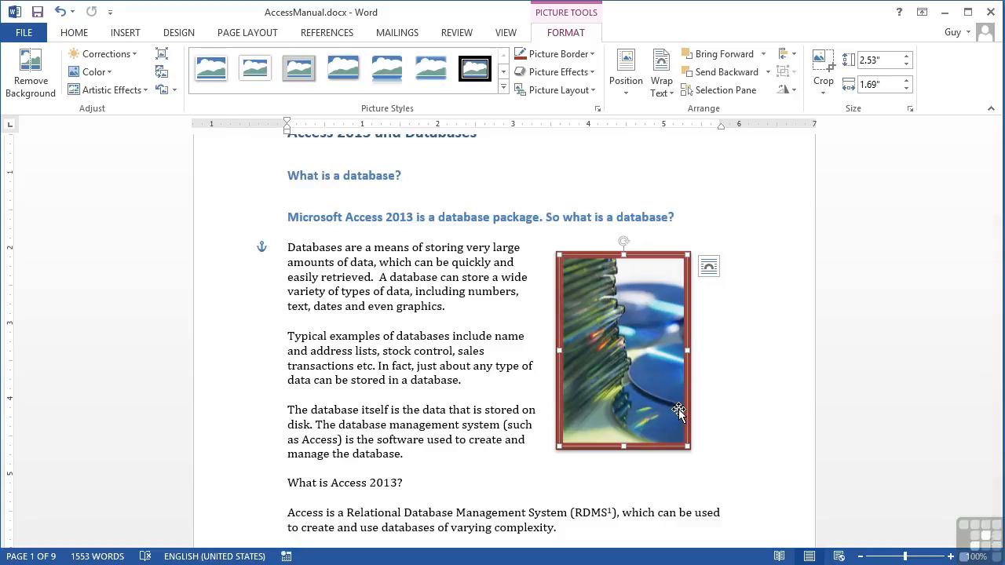
{"action": "left_click", "coordinate": [175, 90]}
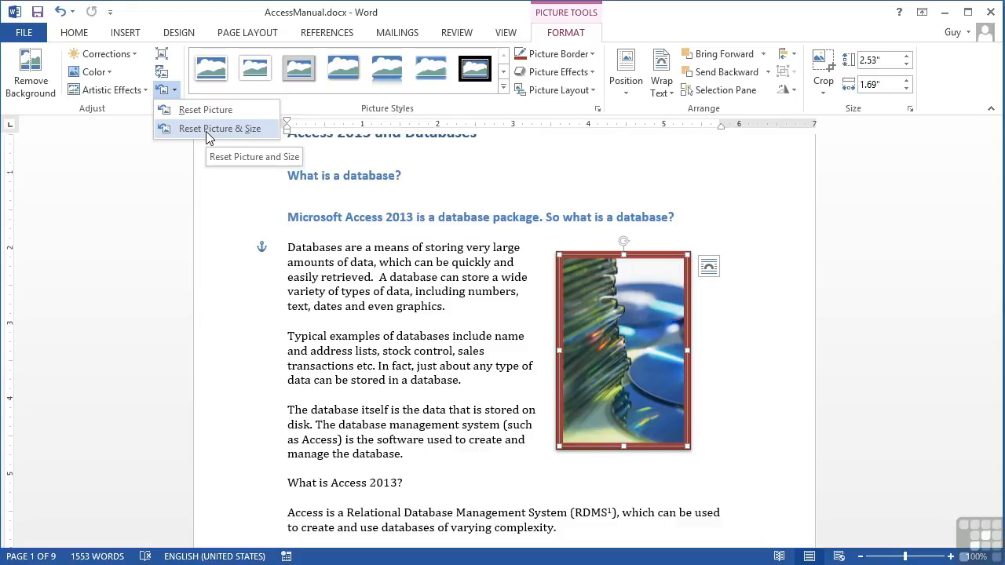
{"action": "left_click", "coordinate": [187, 95]}
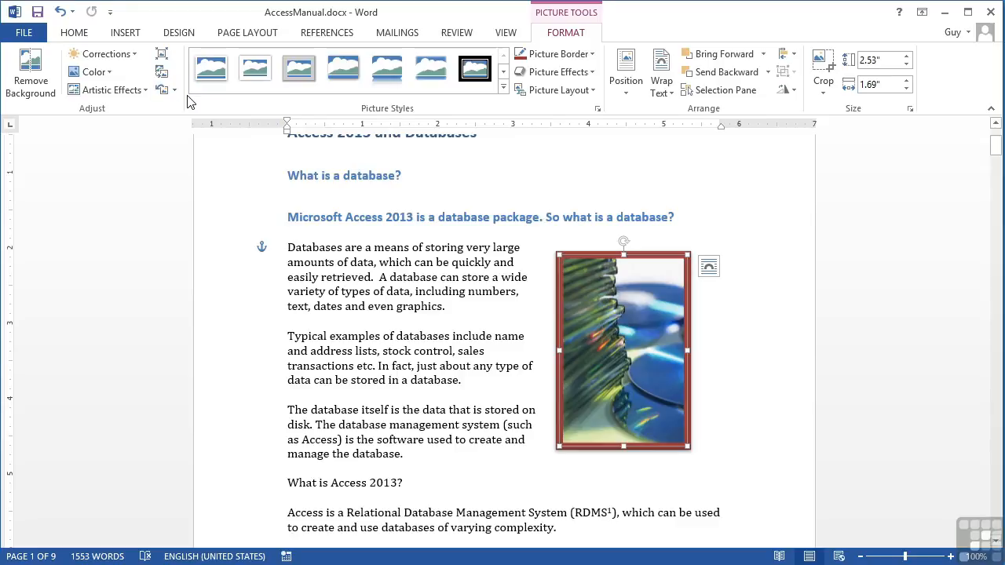